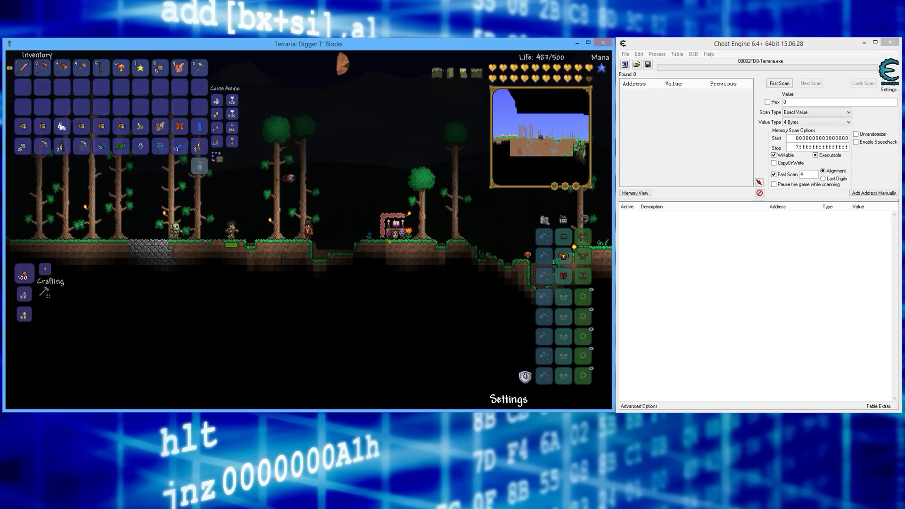
# Let the character take damage, attach Cheat Engine to the Terraria.exe process, and run a first scan for the exact life value 469
pyautogui.press('a')
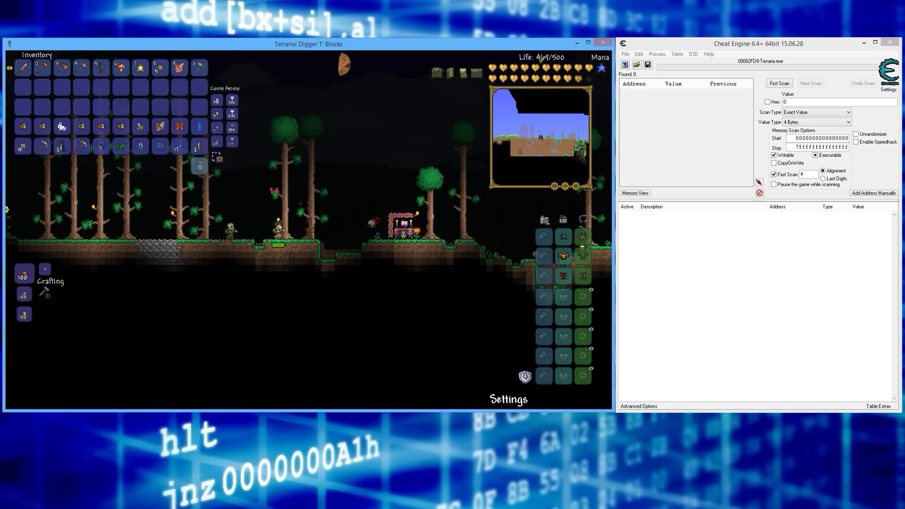
pyautogui.click(792, 102)
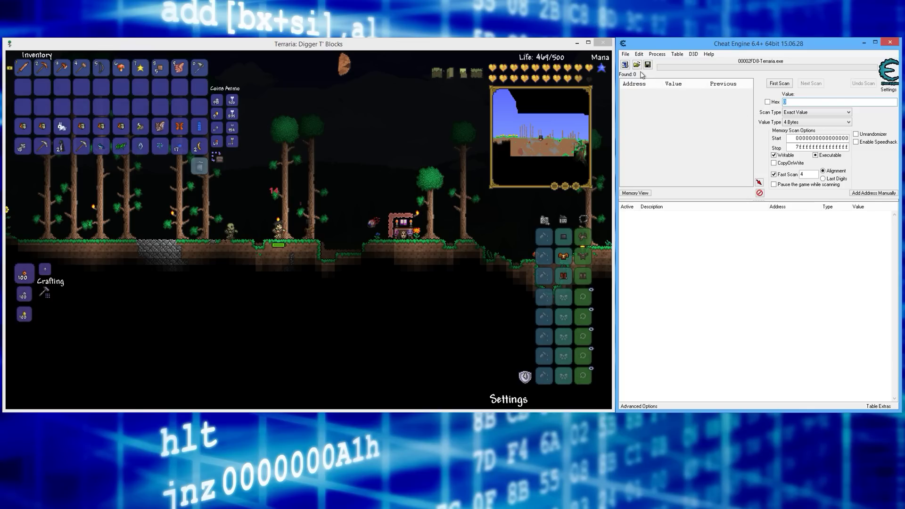
pyautogui.click(625, 65)
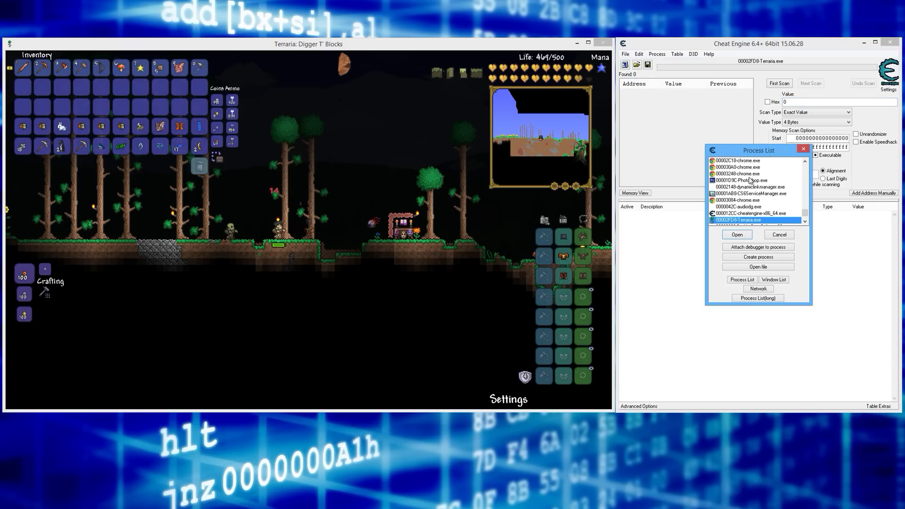
pyautogui.write('terr*')
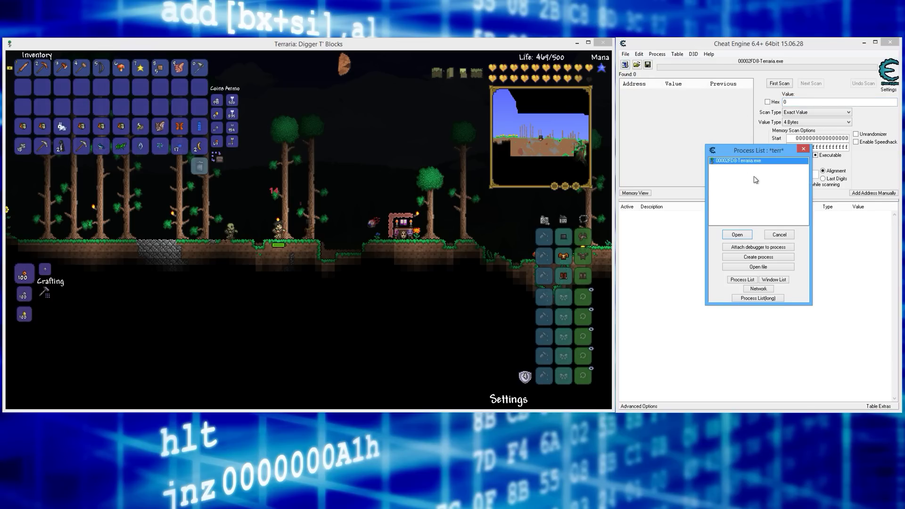
pyautogui.doubleClick(746, 163)
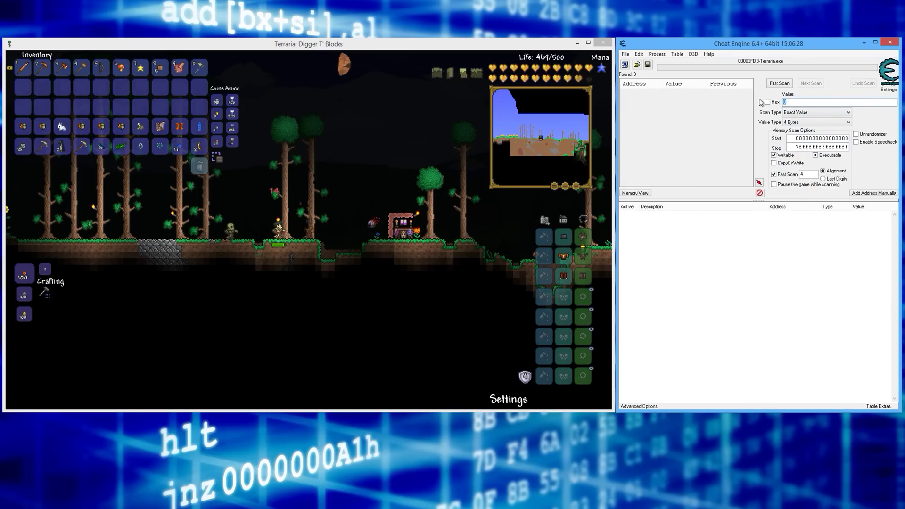
pyautogui.write('469')
pyautogui.click(780, 83)
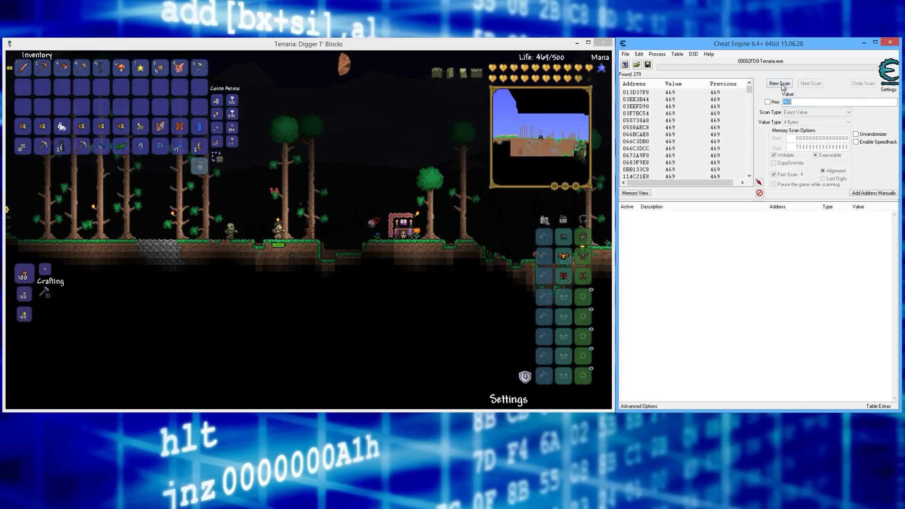
# Let the character take another hit in Terraria and narrow the Cheat Engine results with a next scan for 455
pyautogui.click(386, 47)
pyautogui.press('a')
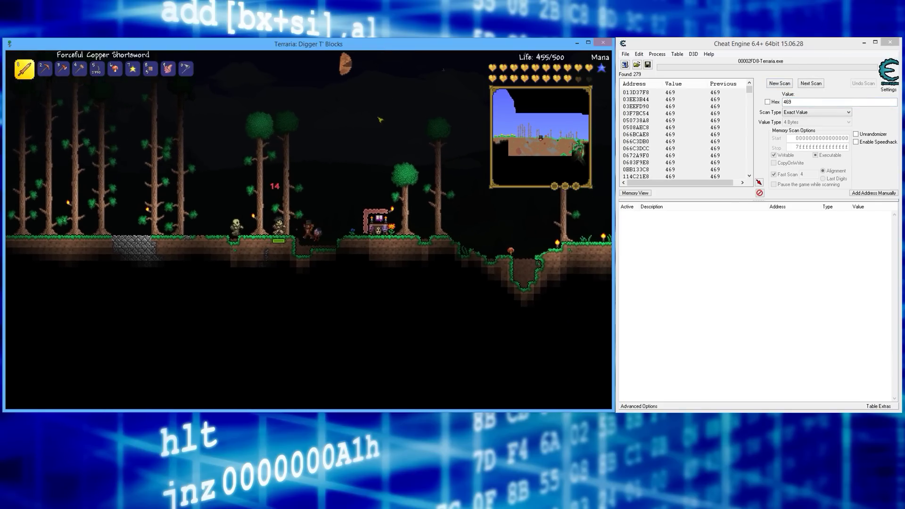
pyautogui.click(753, 101)
pyautogui.write('455')
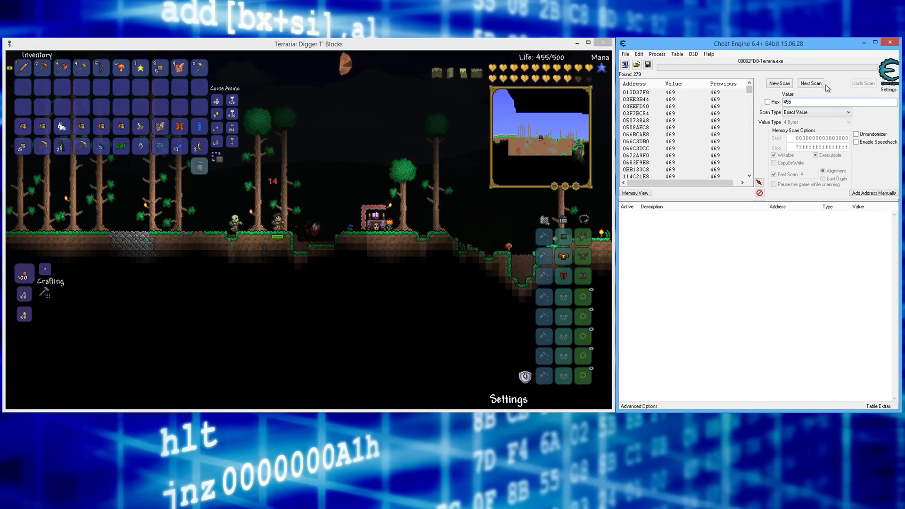
pyautogui.click(810, 83)
# Add the found life address to the address list and offset the entry's address by +4
pyautogui.click(641, 94)
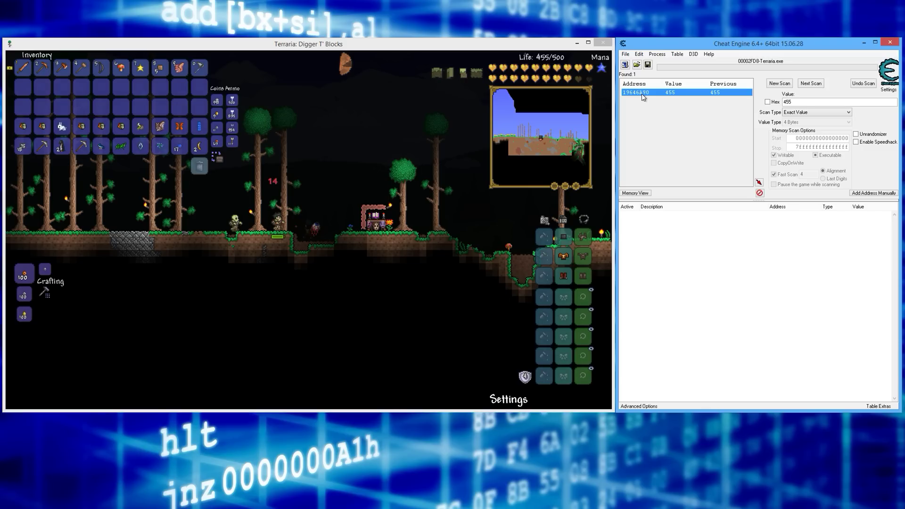
pyautogui.doubleClick(643, 93)
pyautogui.click(781, 217)
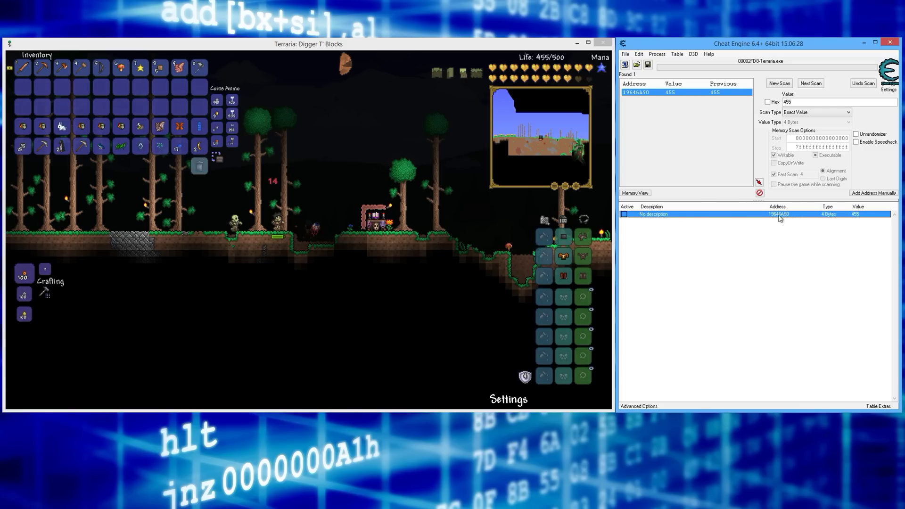
pyautogui.doubleClick(777, 217)
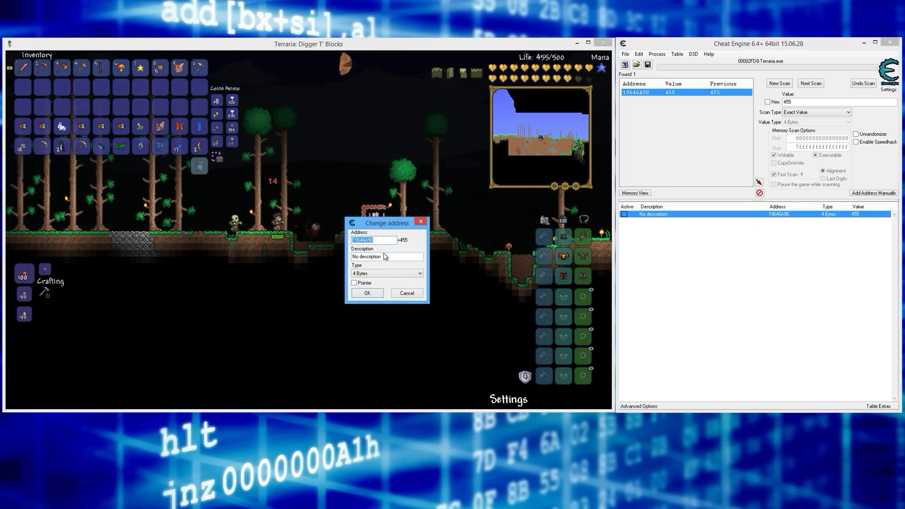
pyautogui.click(379, 241)
pyautogui.write('+4')
pyautogui.click(367, 293)
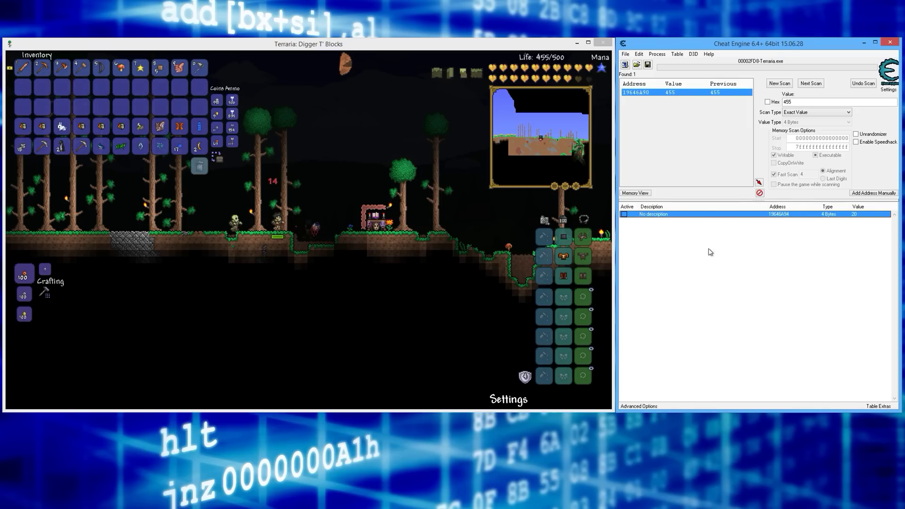
# Freeze the +4 entry's value briefly and release it again
pyautogui.click(625, 214)
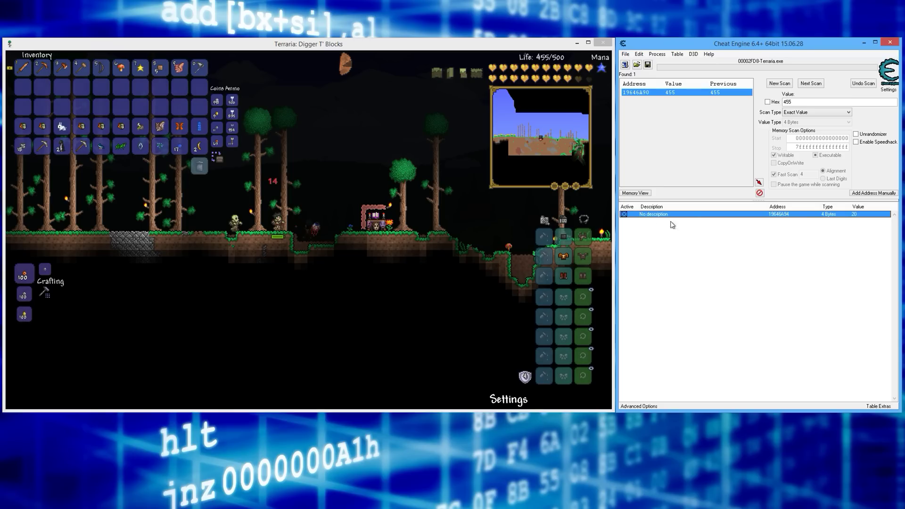
pyautogui.click(623, 215)
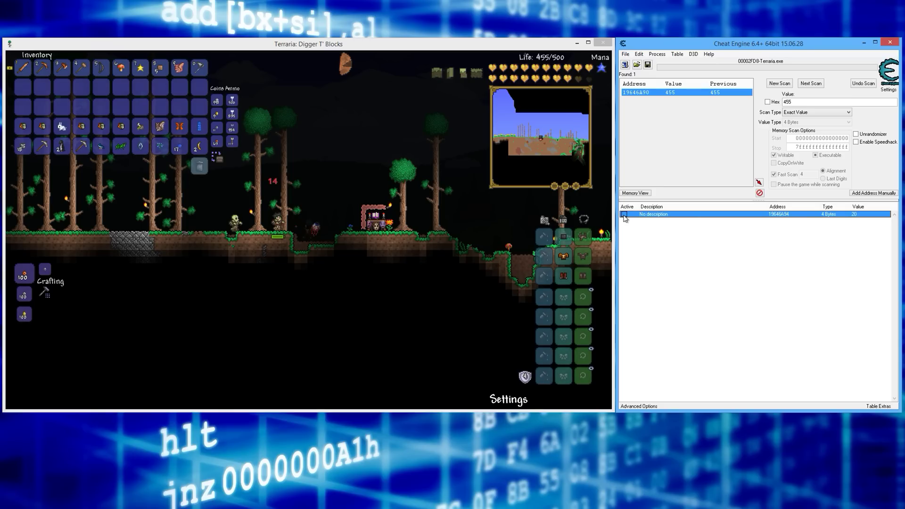
# Change the list entry's address offset to +8 and set its value to 200
pyautogui.doubleClick(780, 217)
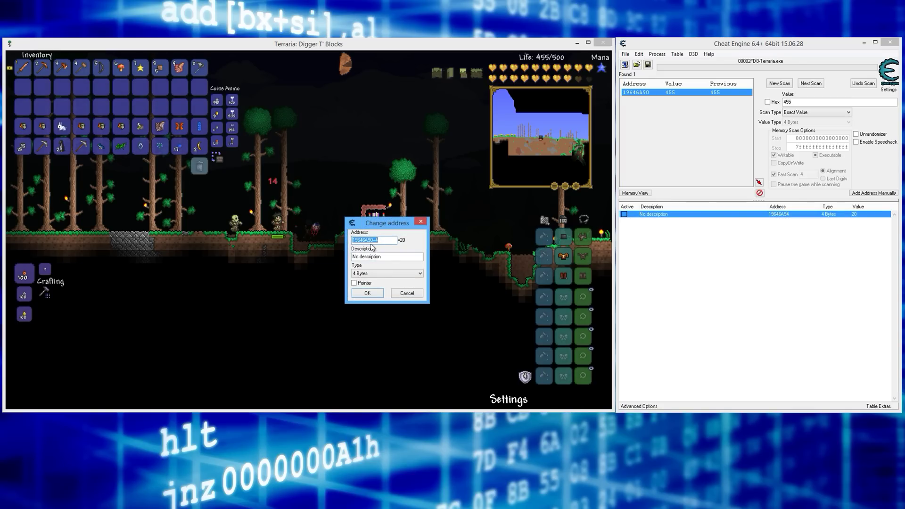
pyautogui.click(375, 240)
pyautogui.click(367, 293)
pyautogui.doubleClick(855, 215)
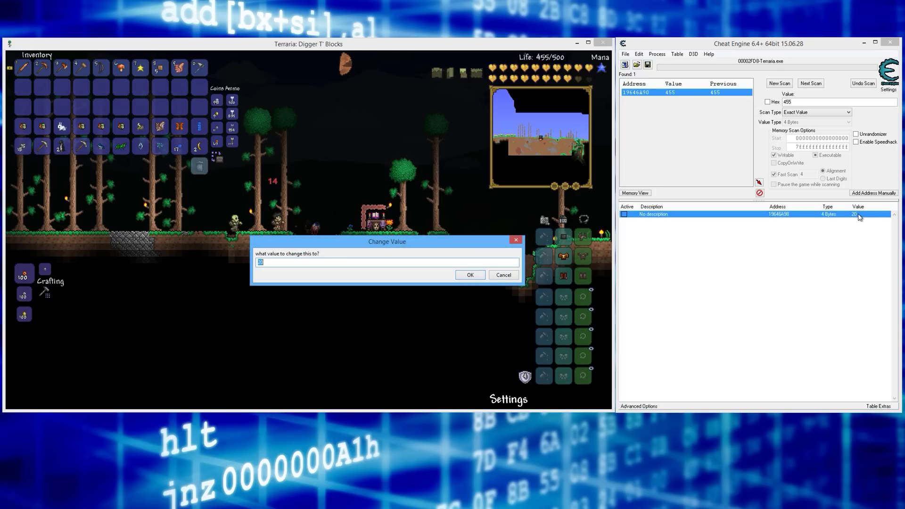
pyautogui.write('200')
pyautogui.click(473, 275)
pyautogui.click(812, 255)
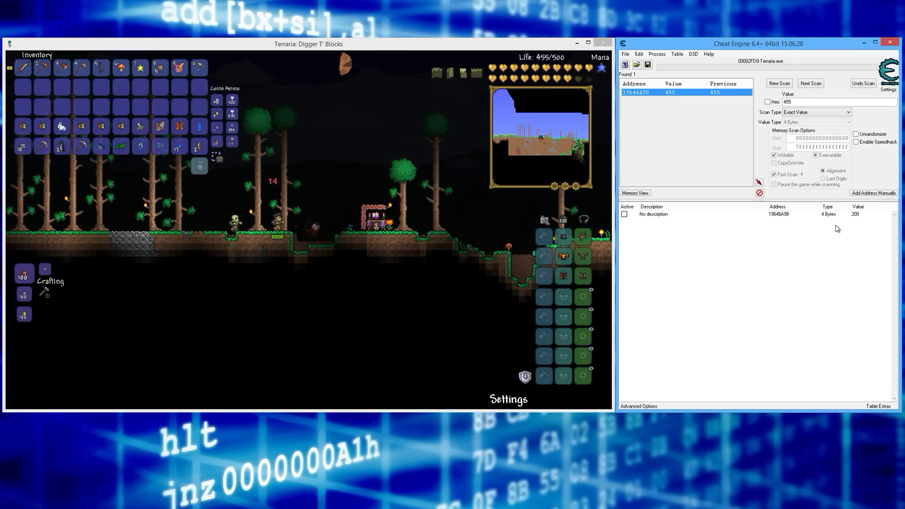
# Change the list entry's address offset back to +4 and set its value to 200
pyautogui.click(785, 215)
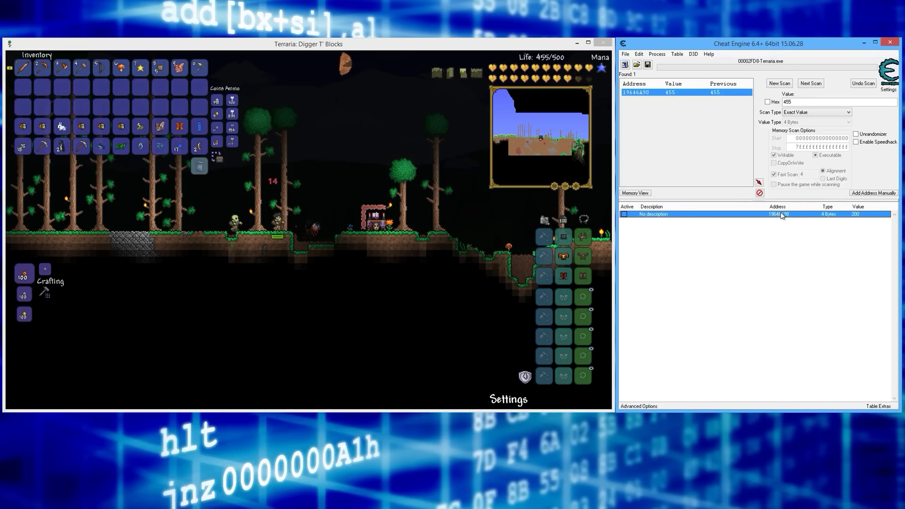
pyautogui.doubleClick(781, 216)
pyautogui.click(376, 239)
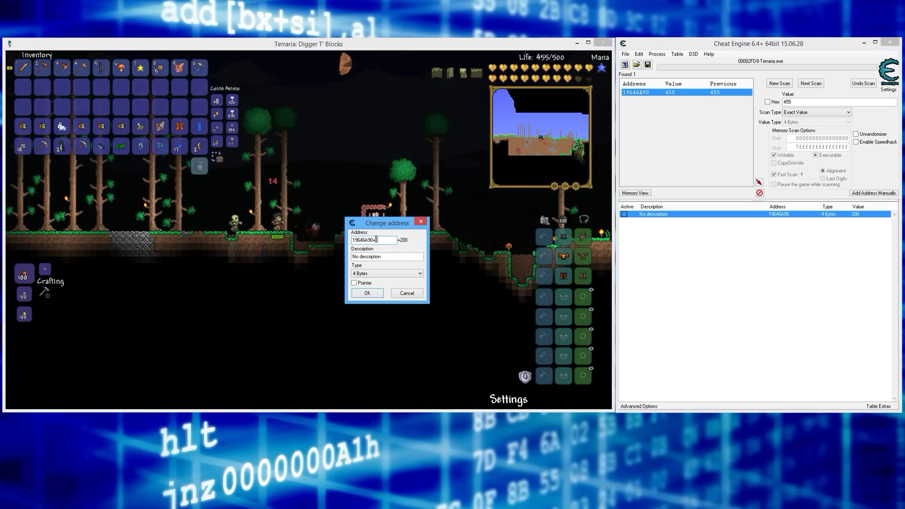
pyautogui.write('4')
pyautogui.click(368, 293)
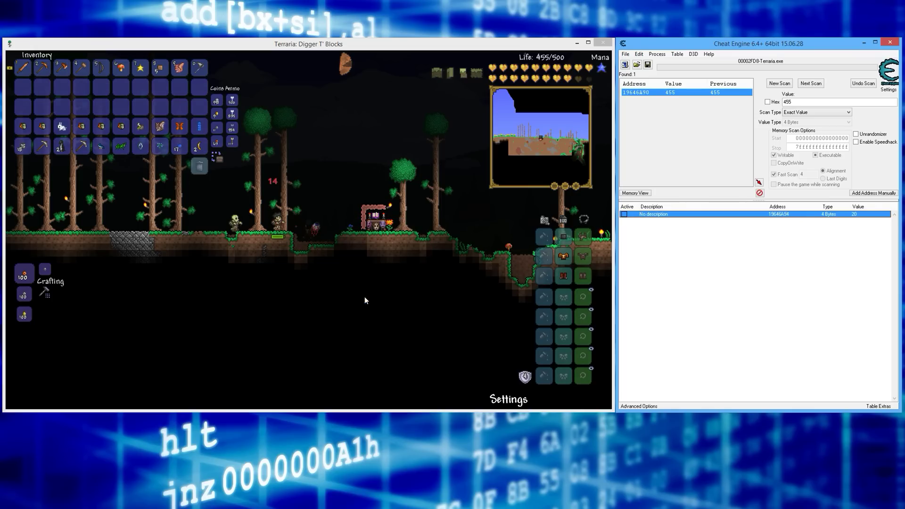
pyautogui.doubleClick(862, 215)
pyautogui.click(325, 264)
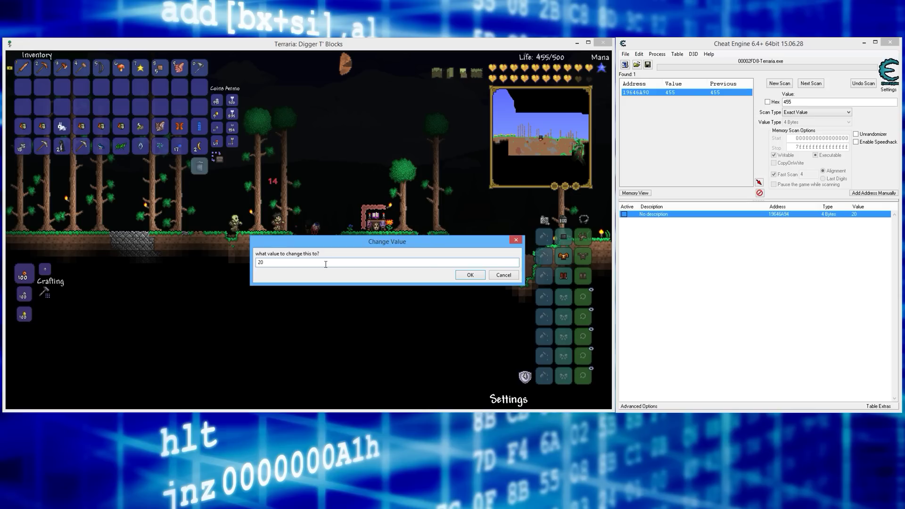
pyautogui.write('0')
pyautogui.click(470, 275)
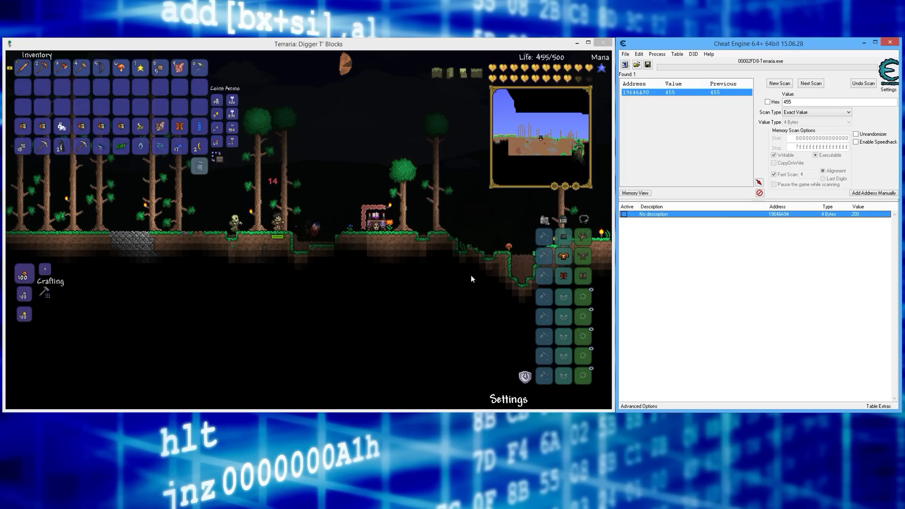
# Switch to Terraria, resume play among the enemies to check the mana stars, and reopen the inventory
pyautogui.click(384, 169)
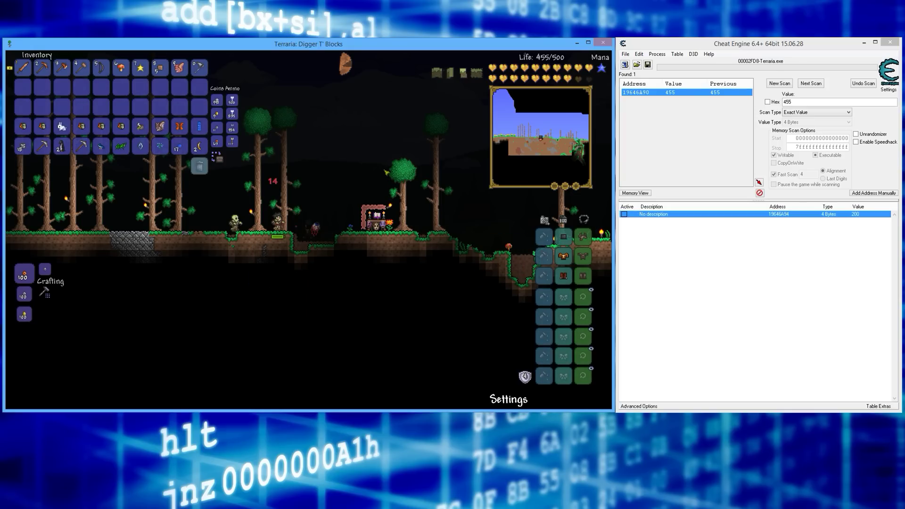
pyautogui.press('Escape')
pyautogui.press('d')
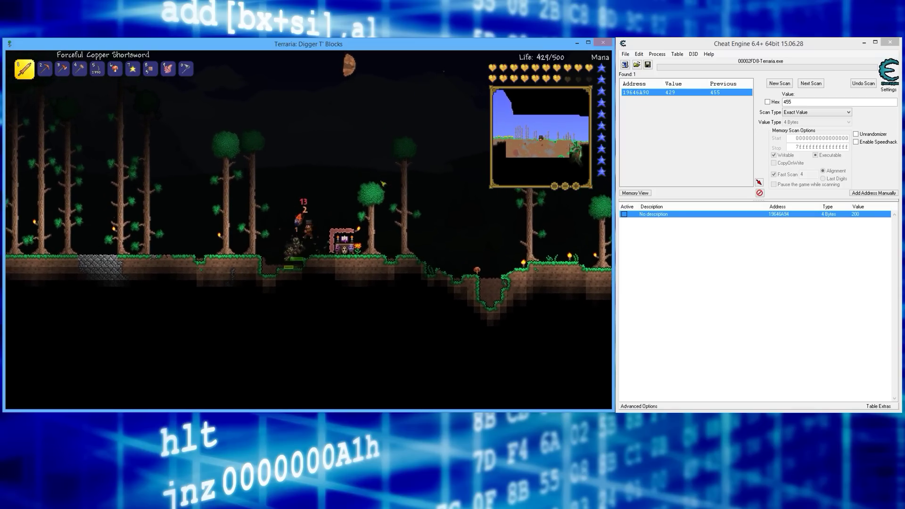
pyautogui.click(385, 184)
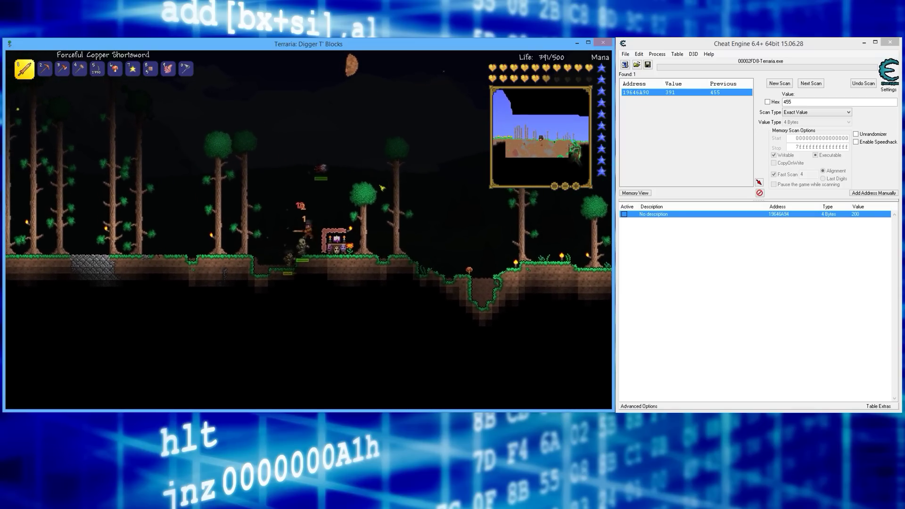
pyautogui.press('a')
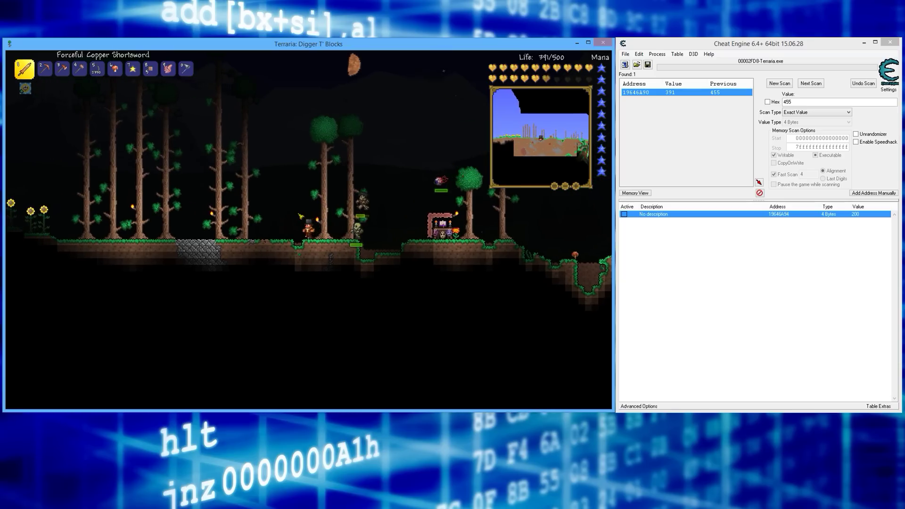
pyautogui.press('Escape')
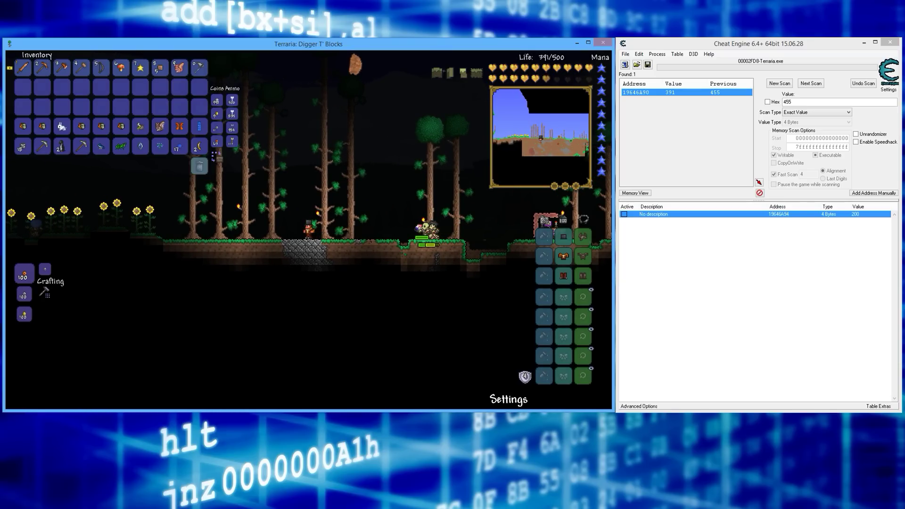
pyautogui.moveTo(601, 68)
# Inspect the mana entry's address offset in Cheat Engine without changing it, and freeze the entry's value
pyautogui.doubleClick(779, 215)
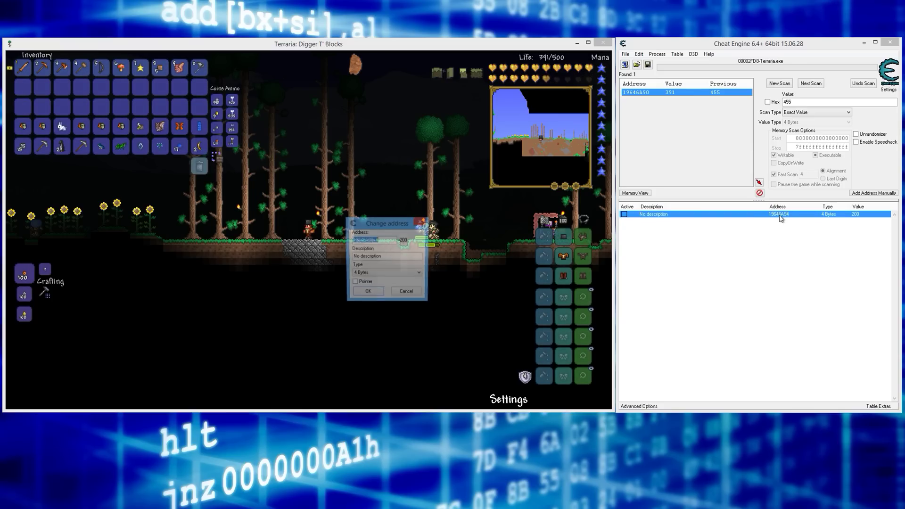
pyautogui.click(381, 240)
pyautogui.click(421, 221)
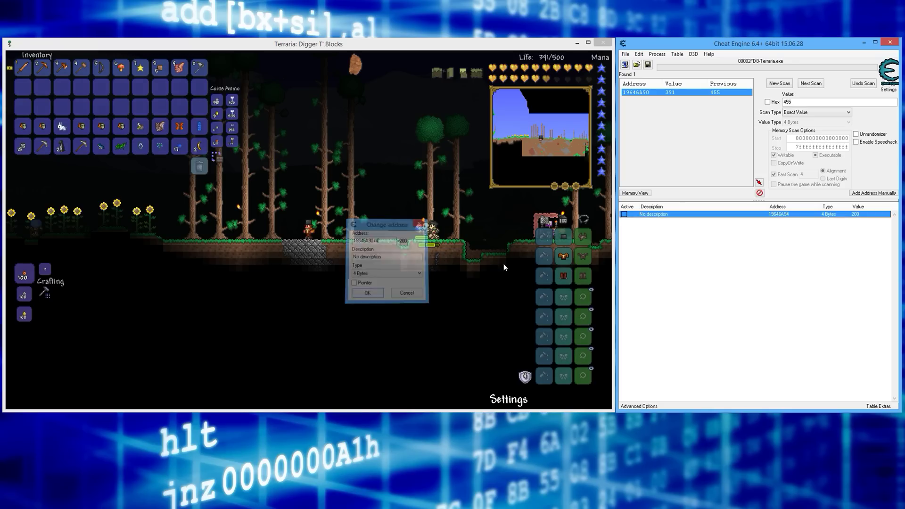
pyautogui.click(624, 214)
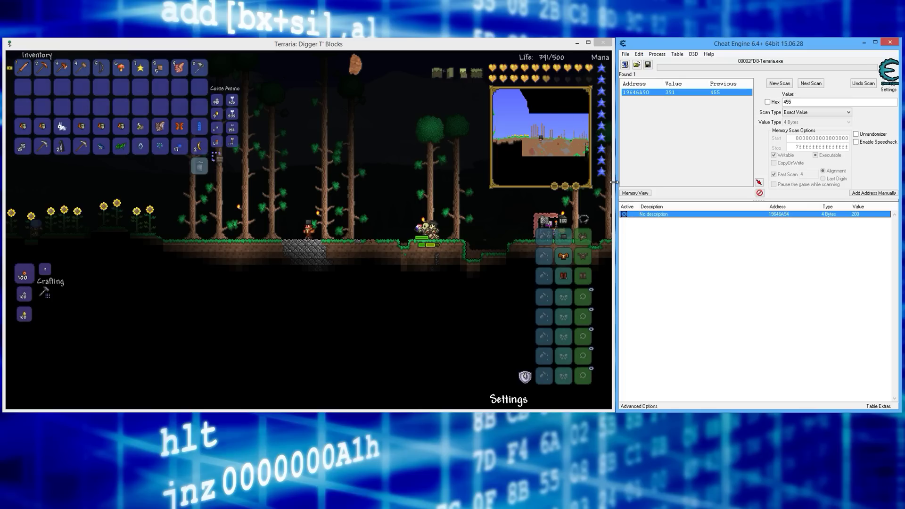